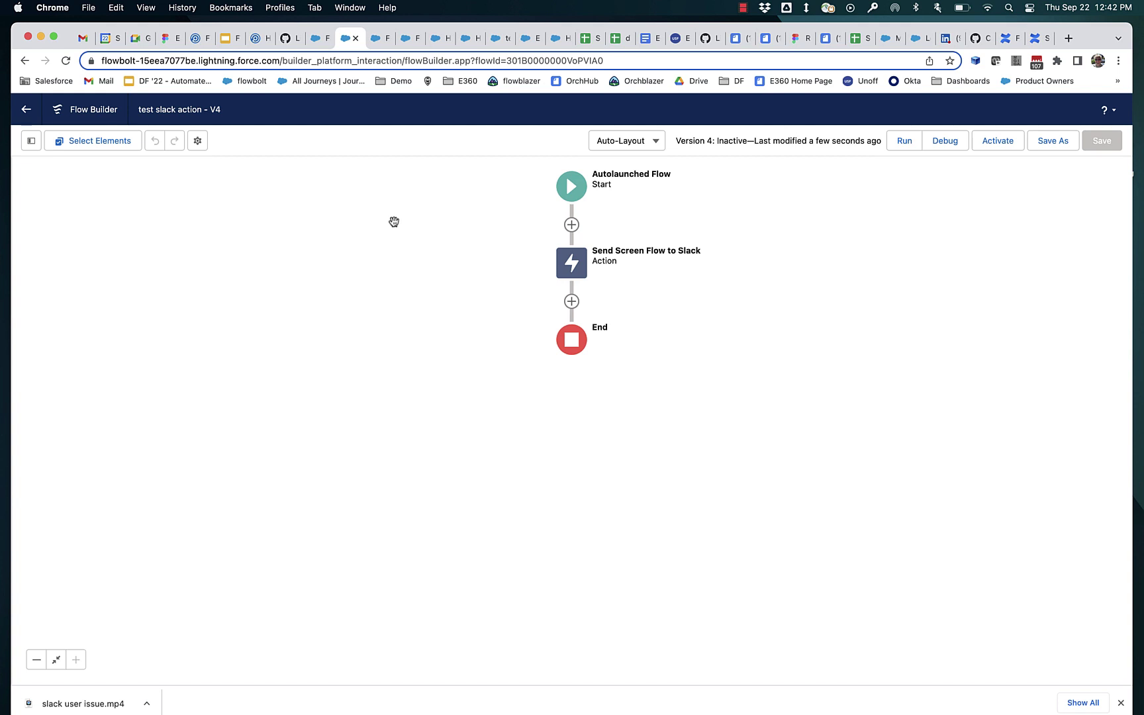
# - Review Screen1 of the Flow for Slack Demo screen flow without changing it
pyautogui.click(378, 37)
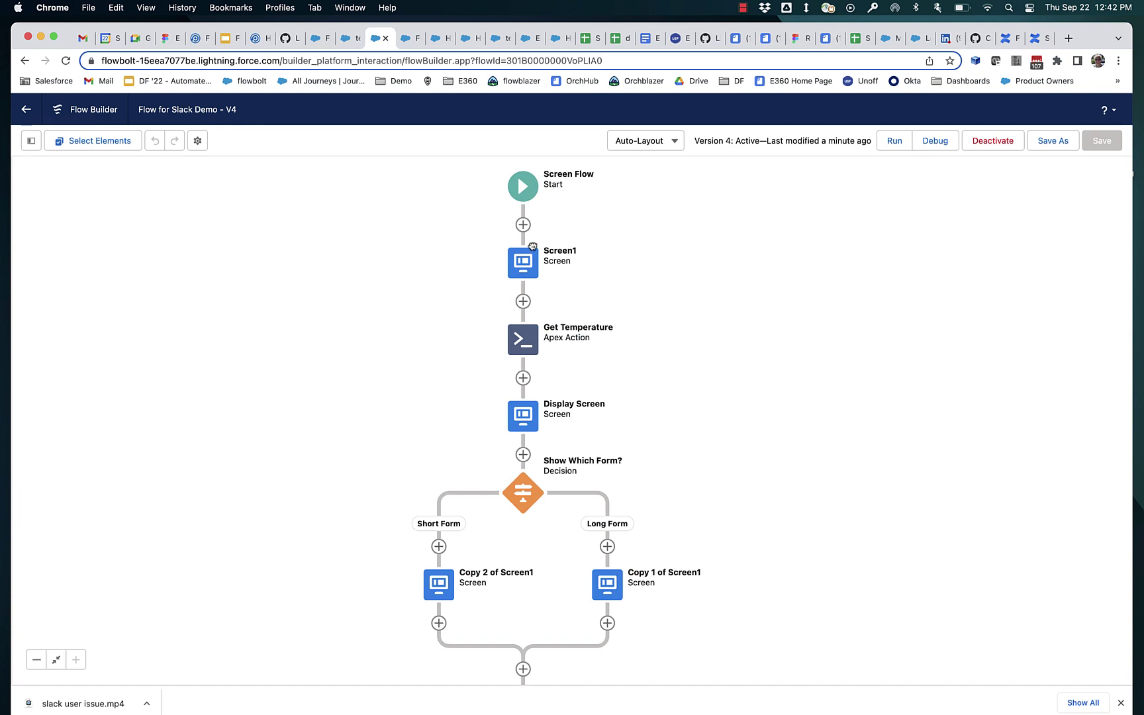
pyautogui.doubleClick(524, 270)
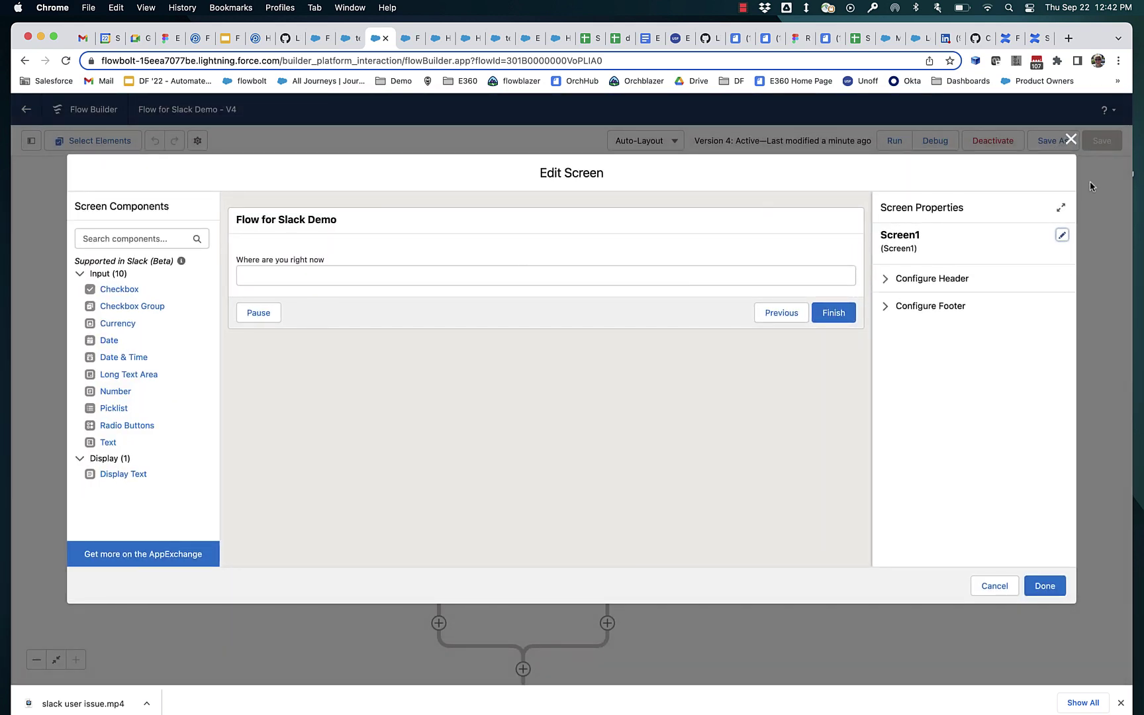
pyautogui.click(1070, 139)
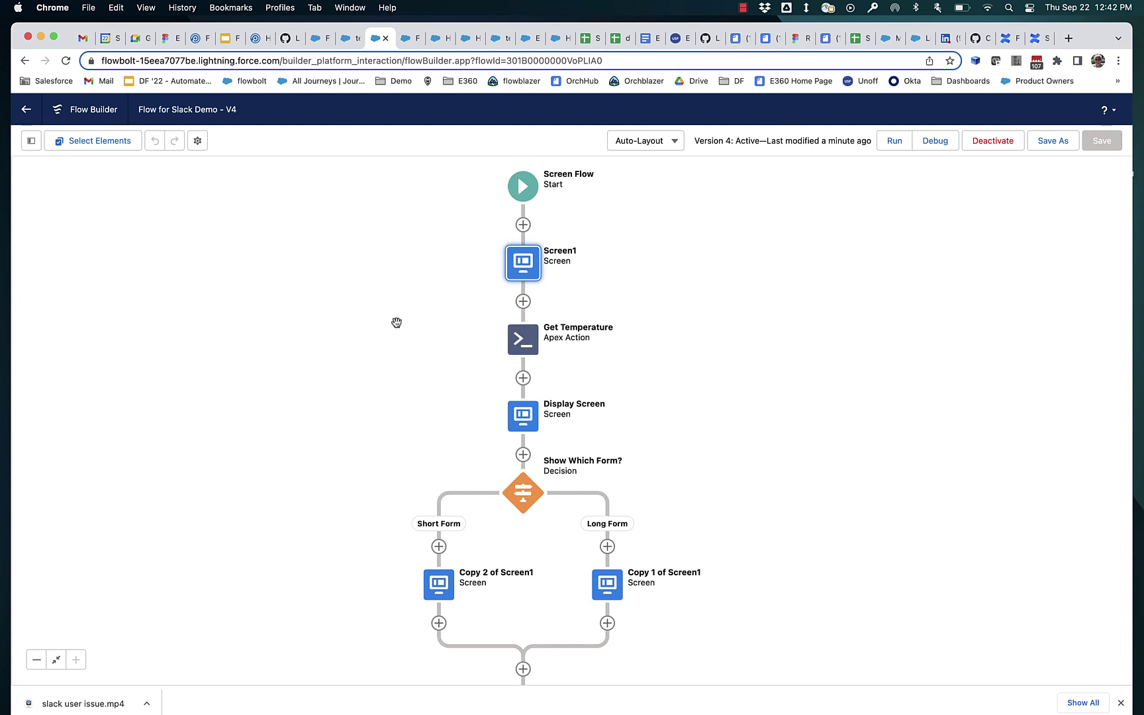
# - Debug-run test slack action and expand the Slack action to see its slackMessageTimestamp output
pyautogui.click(351, 38)
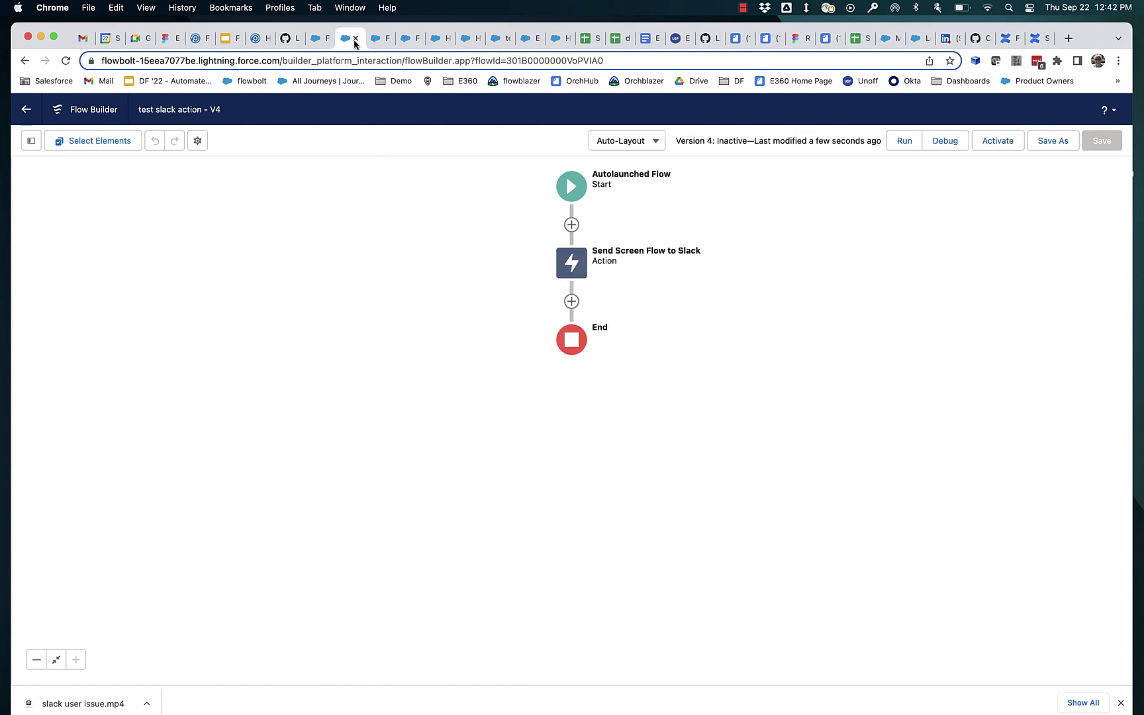
pyautogui.click(943, 145)
pyautogui.click(745, 484)
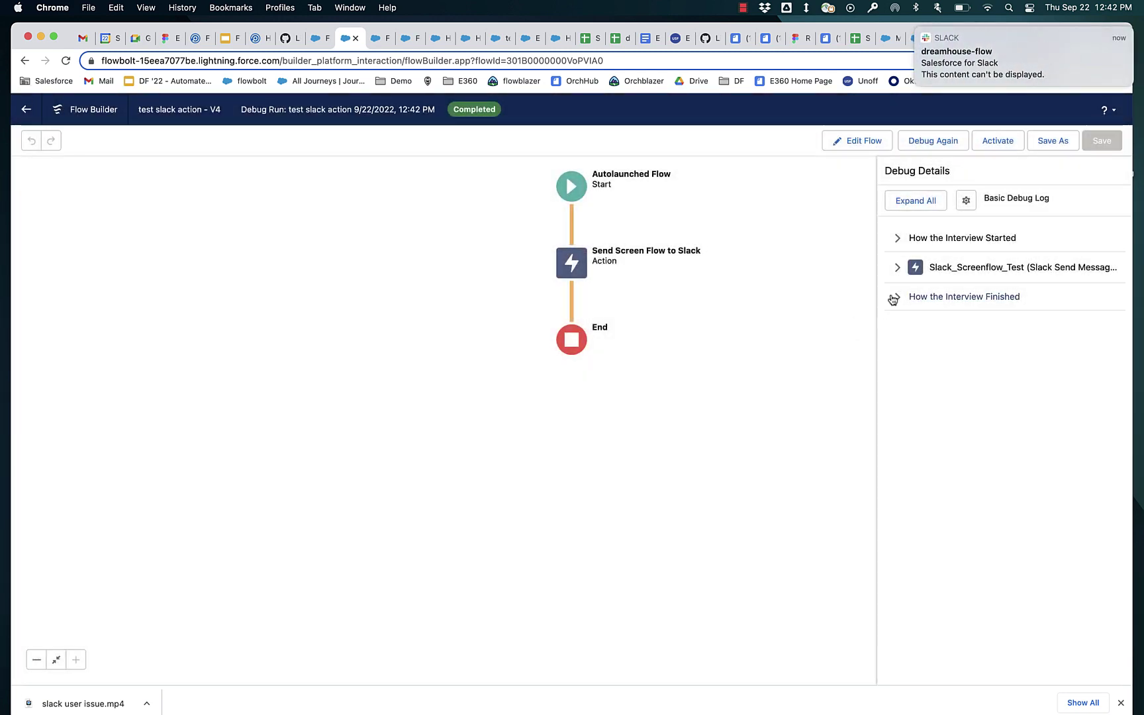
pyautogui.click(897, 267)
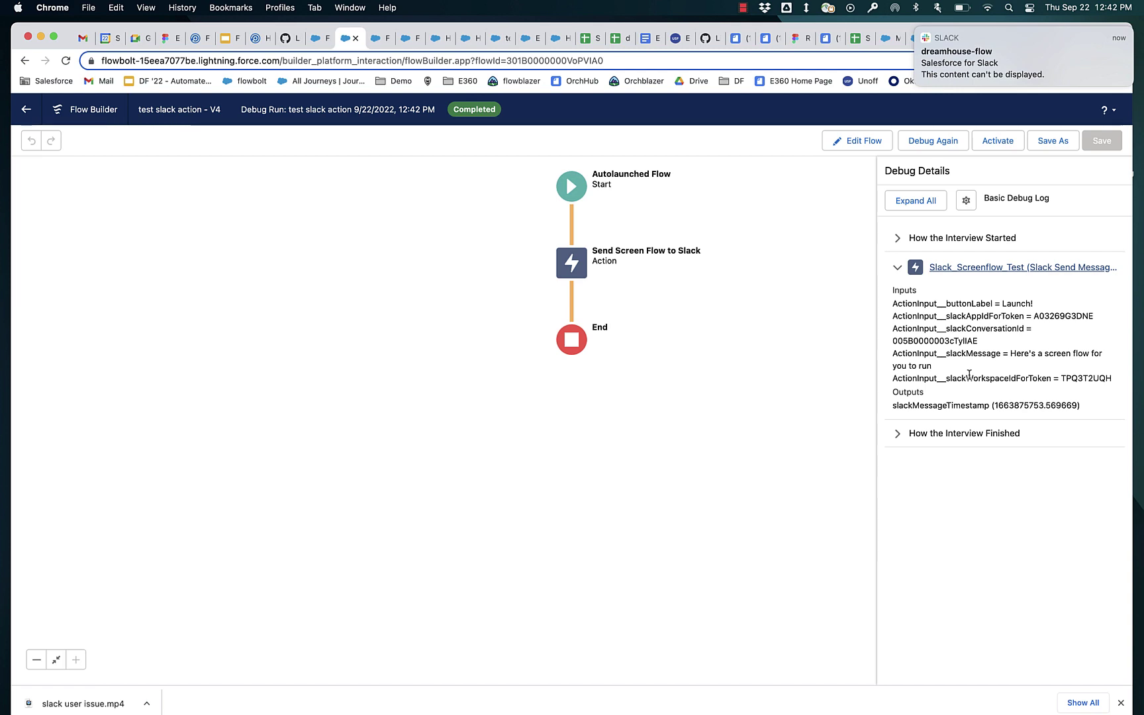
pyautogui.doubleClick(1015, 405)
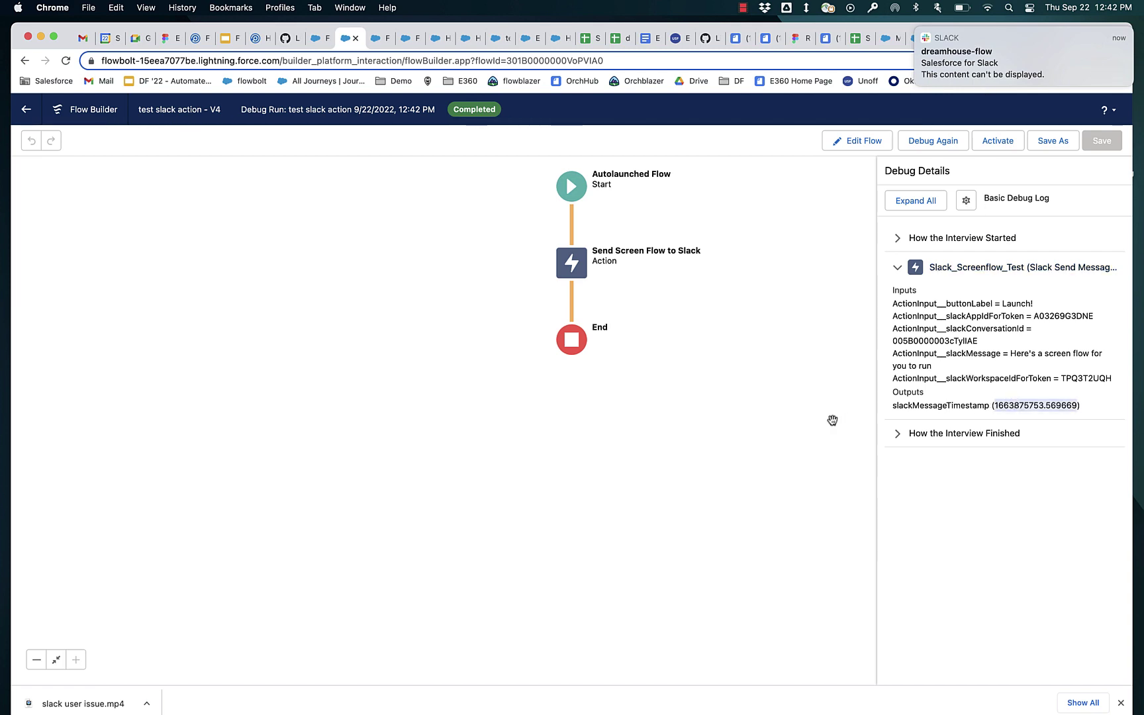
# - Launch the screen flow from the newest Slack message and enter Tokyo as the location
pyautogui.press('super+Tab')
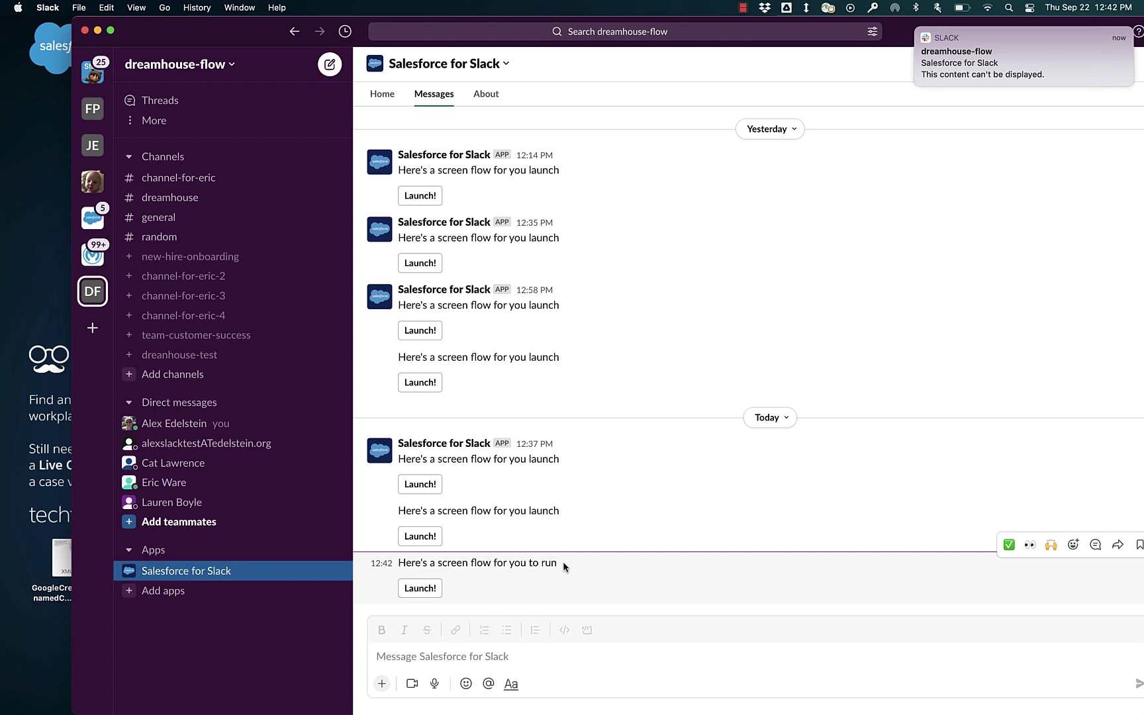
pyautogui.click(419, 593)
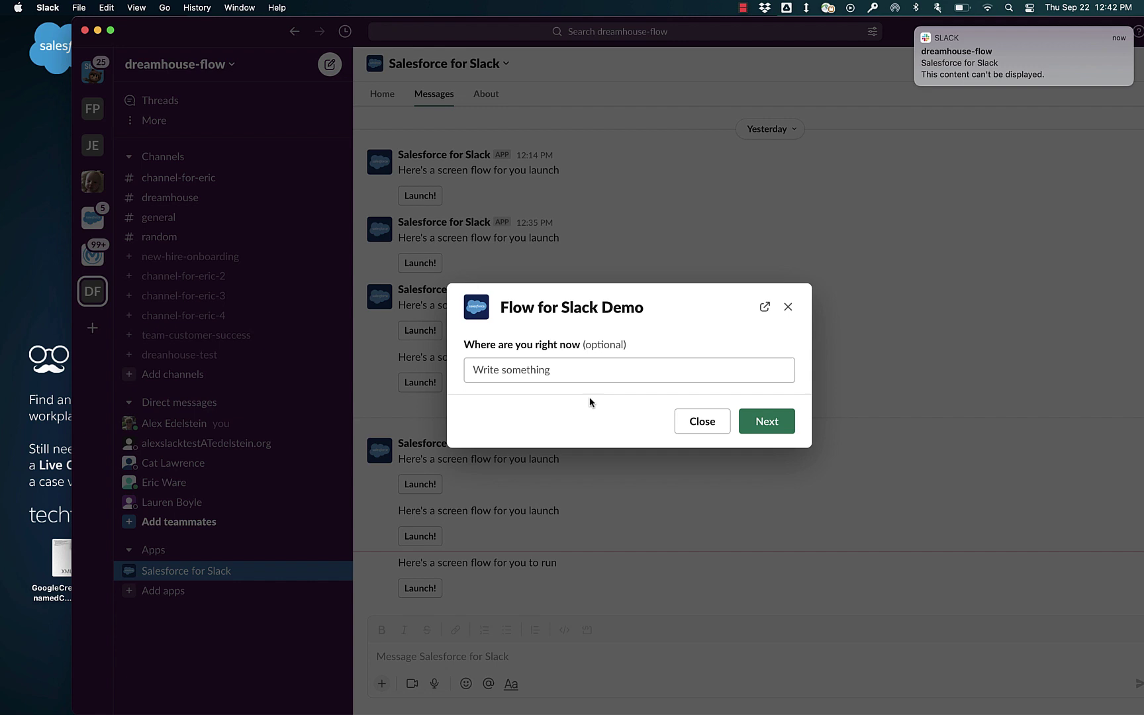
pyautogui.click(585, 376)
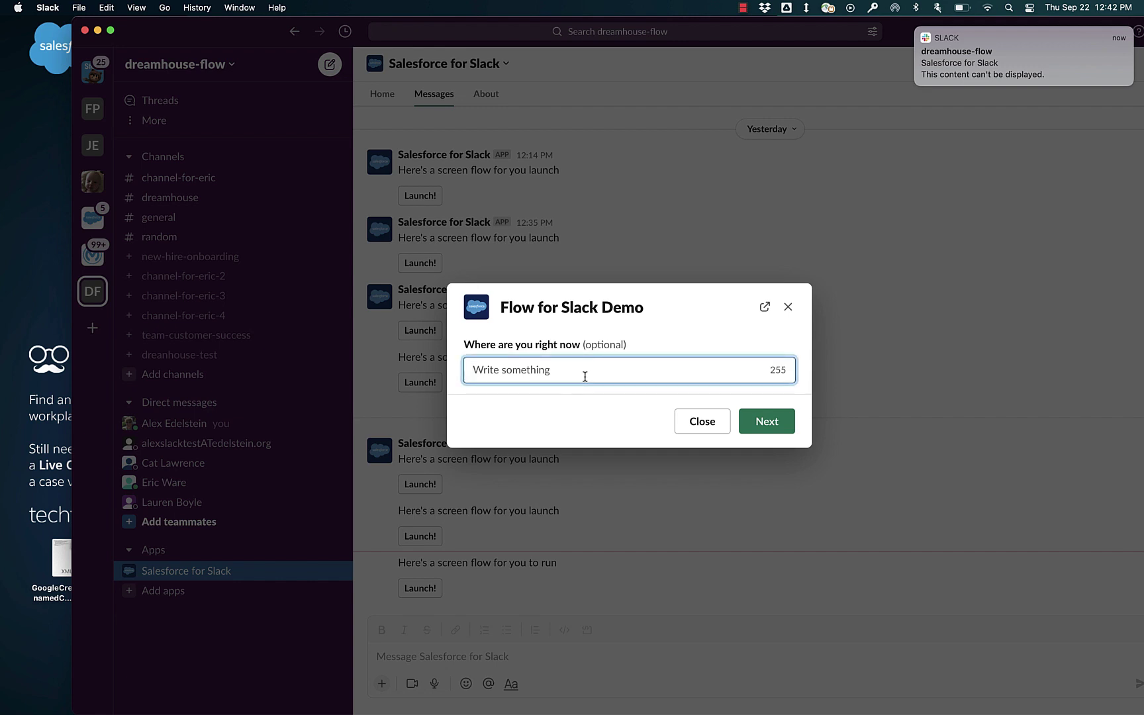
pyautogui.write('Tokyo')
pyautogui.click(769, 416)
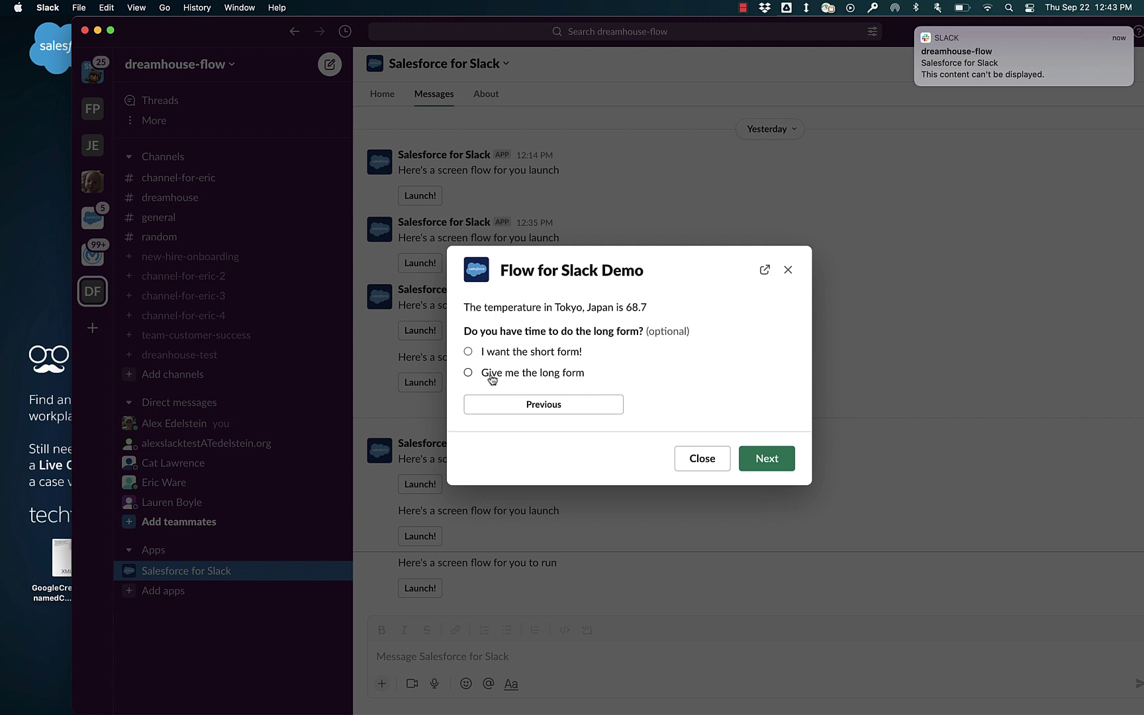
# - Preview the long form, then go back and choose 'I want the short form!'
pyautogui.click(469, 373)
pyautogui.click(763, 462)
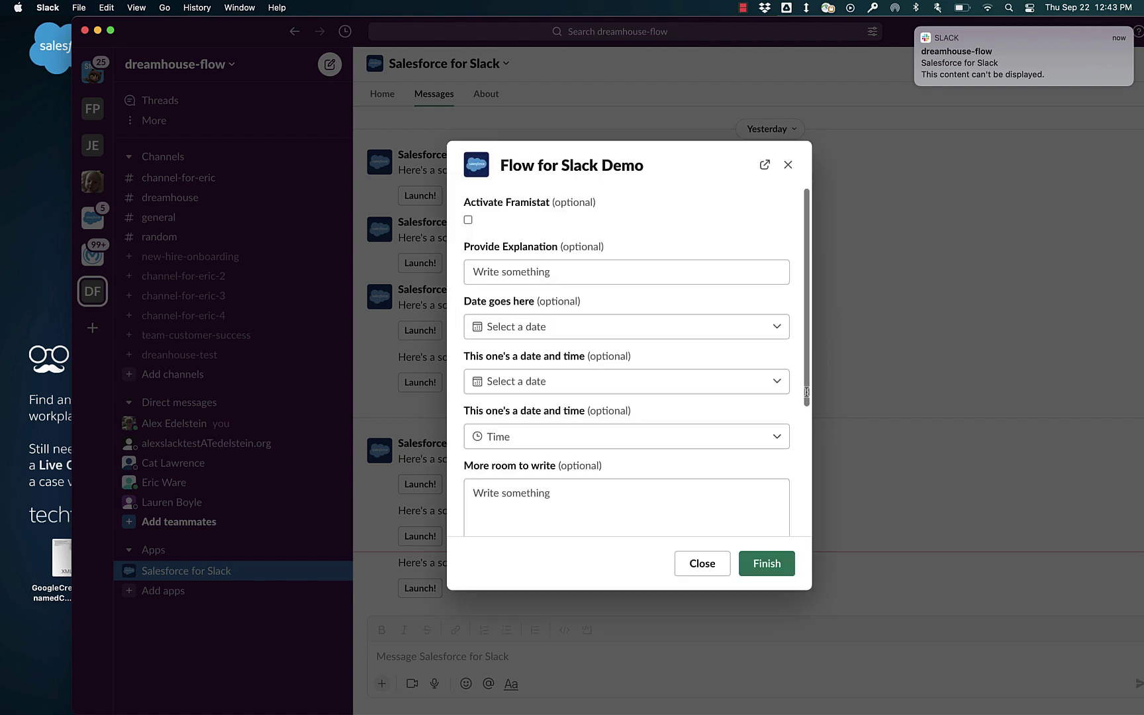
pyautogui.scroll(-5, 720, 398)
pyautogui.scroll(4, 720, 398)
pyautogui.scroll(1, 720, 399)
pyautogui.scroll(-5, 720, 398)
pyautogui.scroll(5, 719, 394)
pyautogui.scroll(-5, 718, 388)
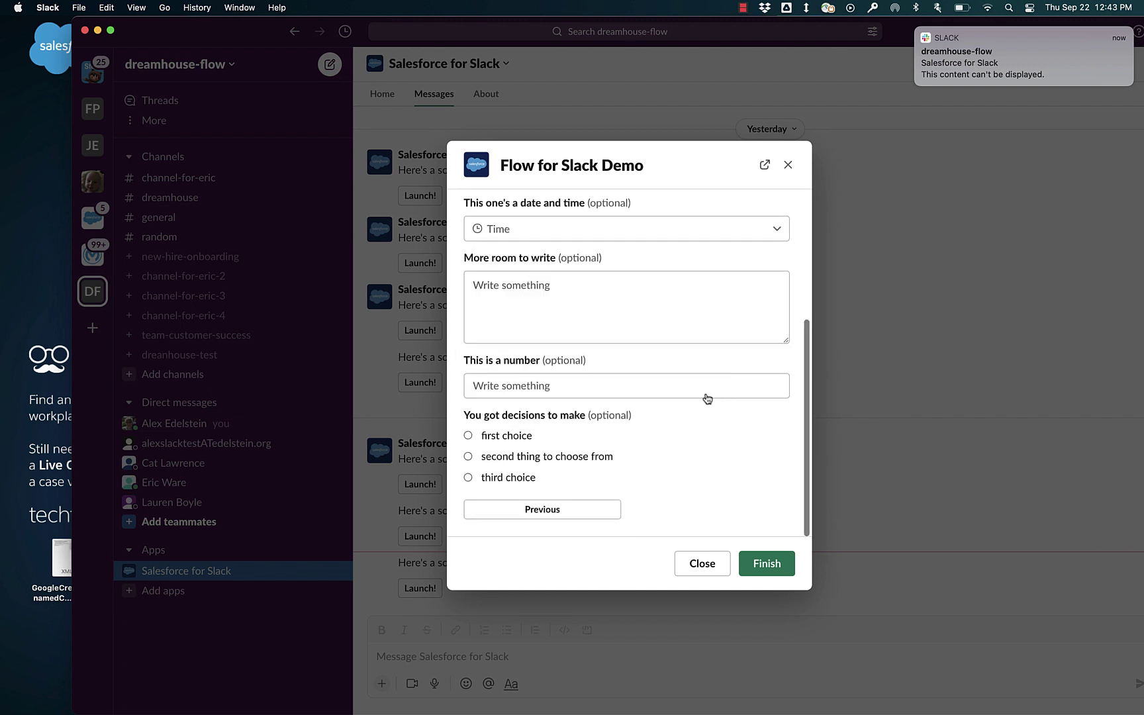
pyautogui.click(548, 511)
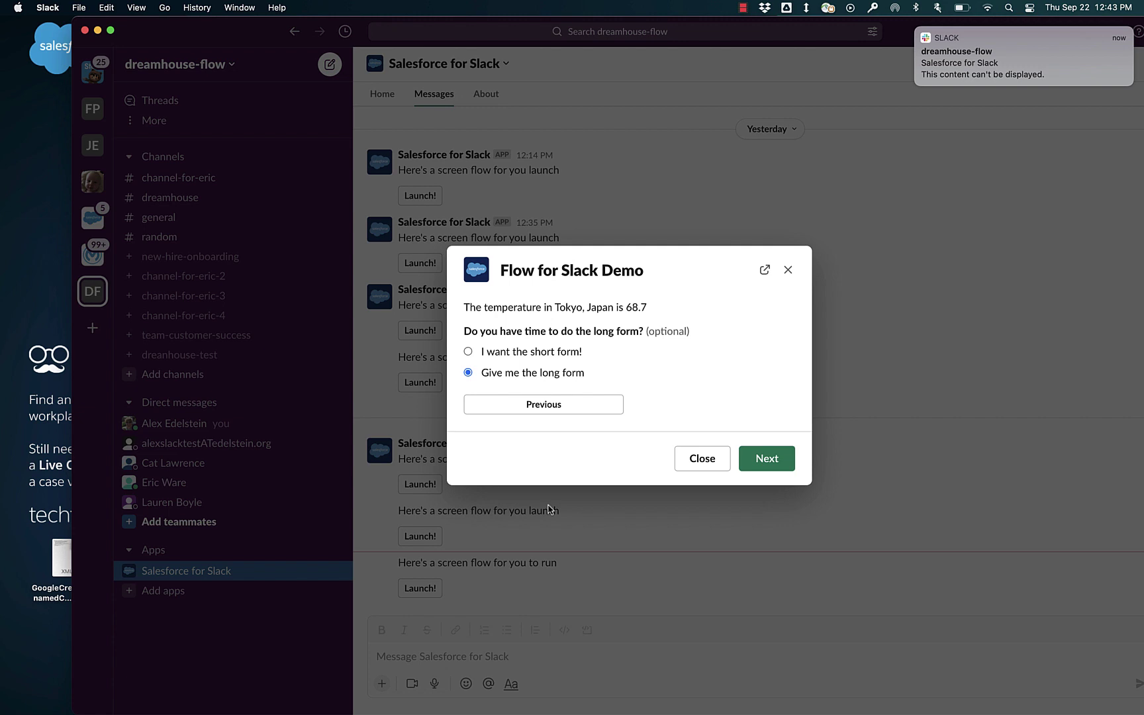
pyautogui.click(530, 354)
# - Check Activate Framistat, set the date to September 27, 2022, and finish the short form
pyautogui.click(765, 458)
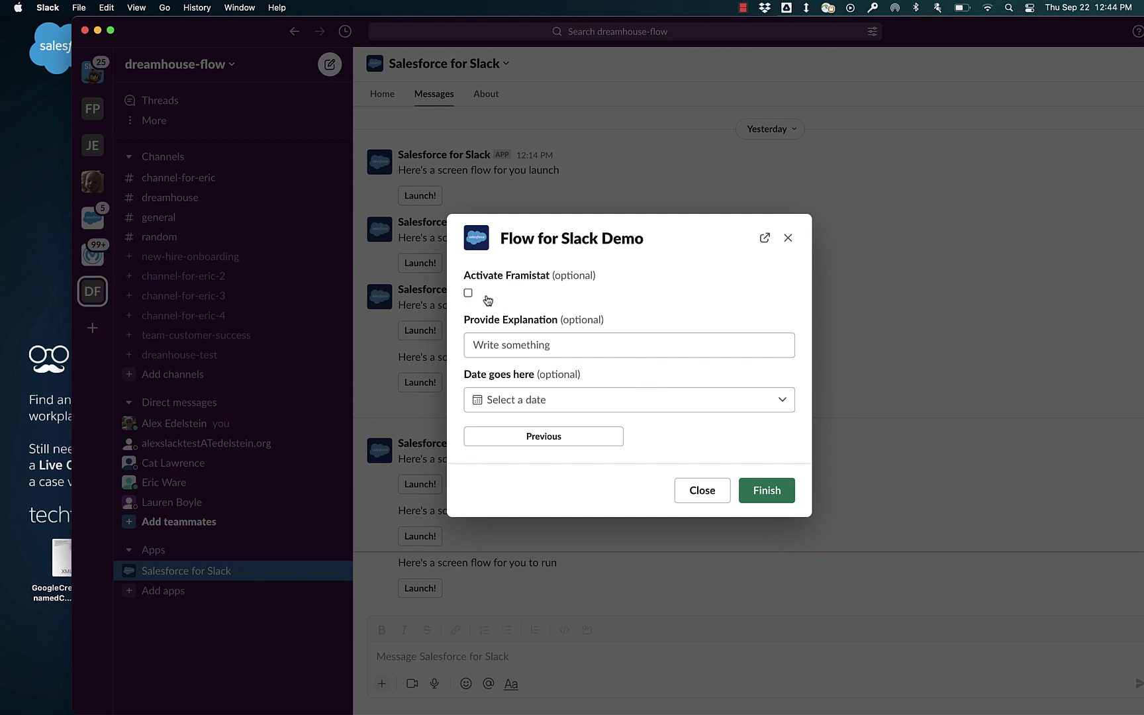
pyautogui.click(468, 293)
pyautogui.click(520, 397)
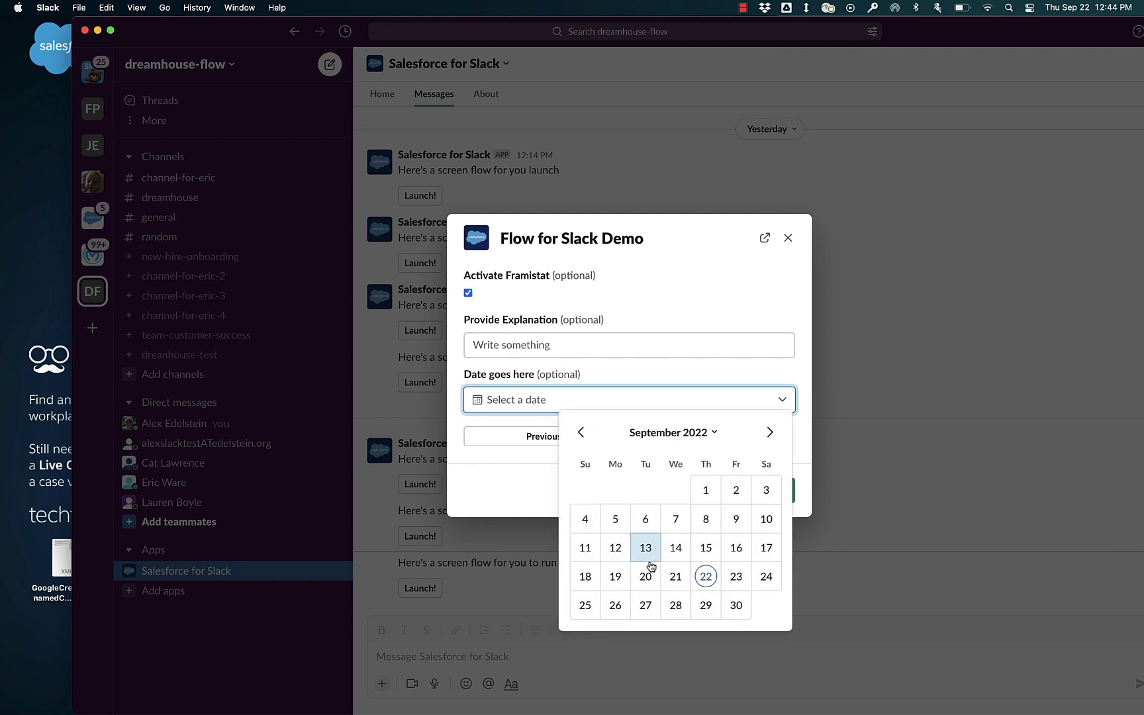
pyautogui.click(645, 605)
pyautogui.click(770, 497)
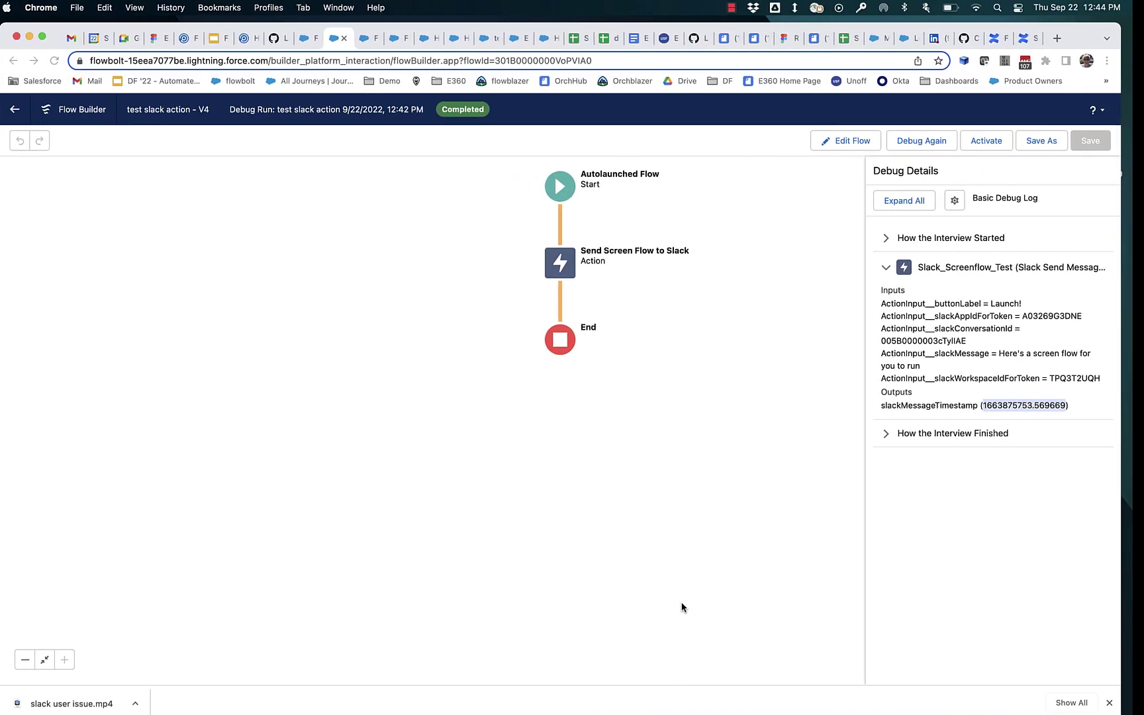
# - Switch to the Flow for Slack Demo - V4 flow in Flow Builder
pyautogui.click(375, 38)
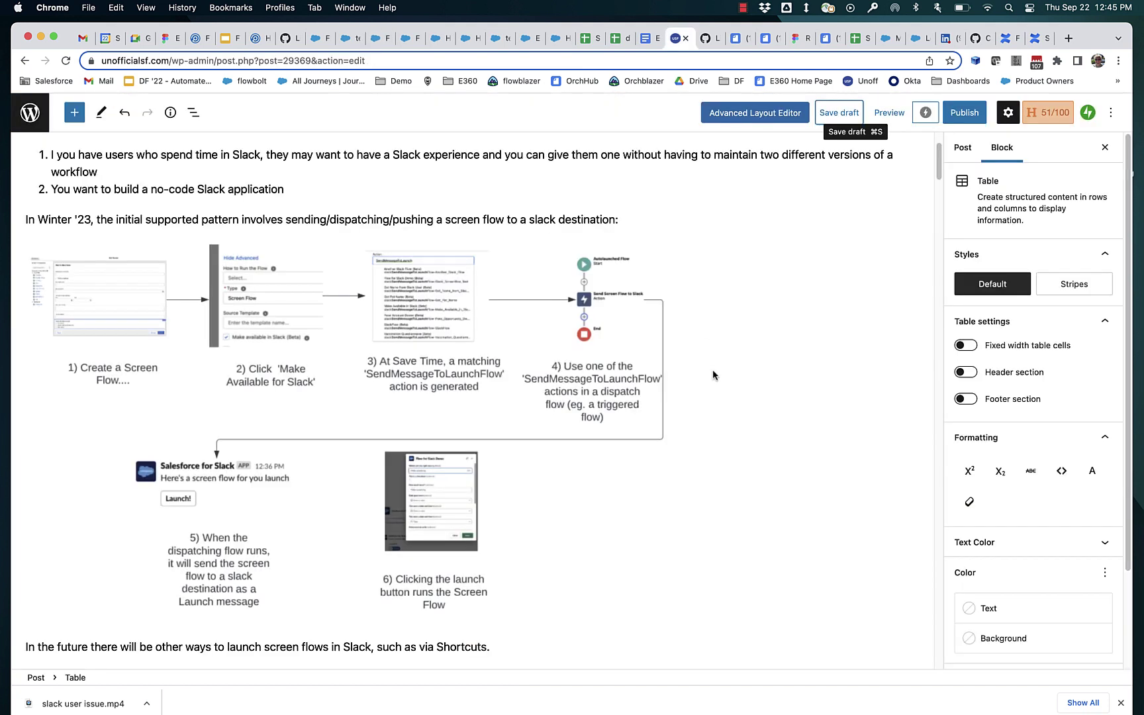
# - Move from the post's flow diagram to the paragraph above, then show the test slack action debug run
pyautogui.click(370, 415)
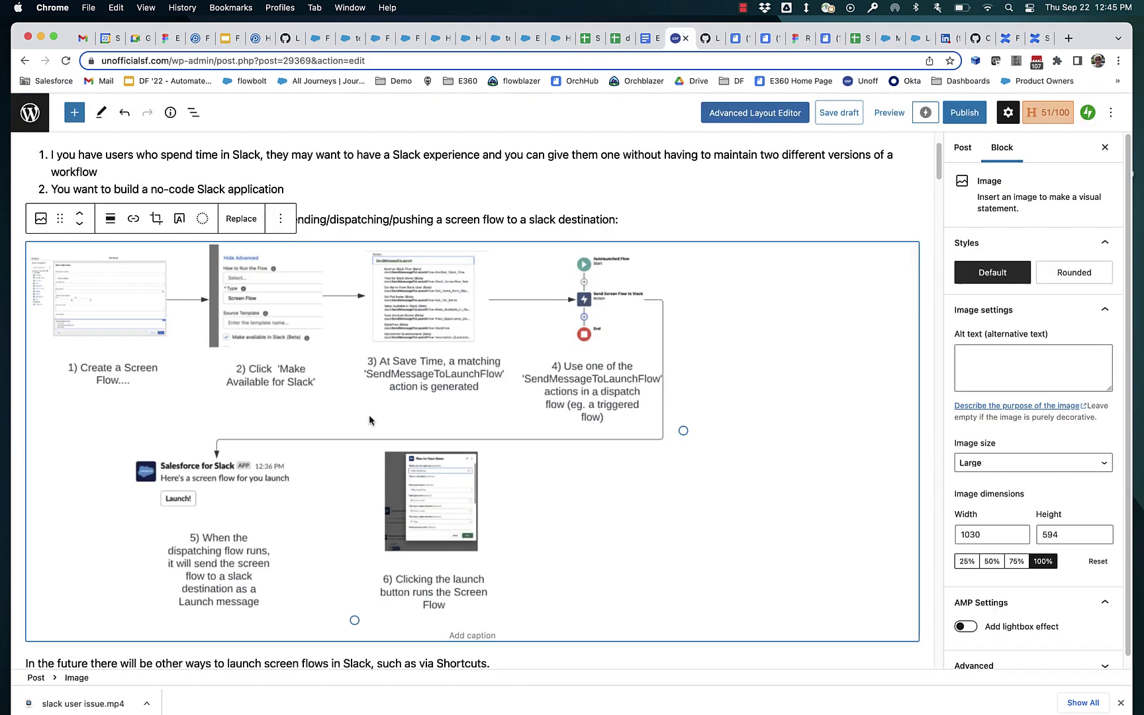
pyautogui.press('Up')
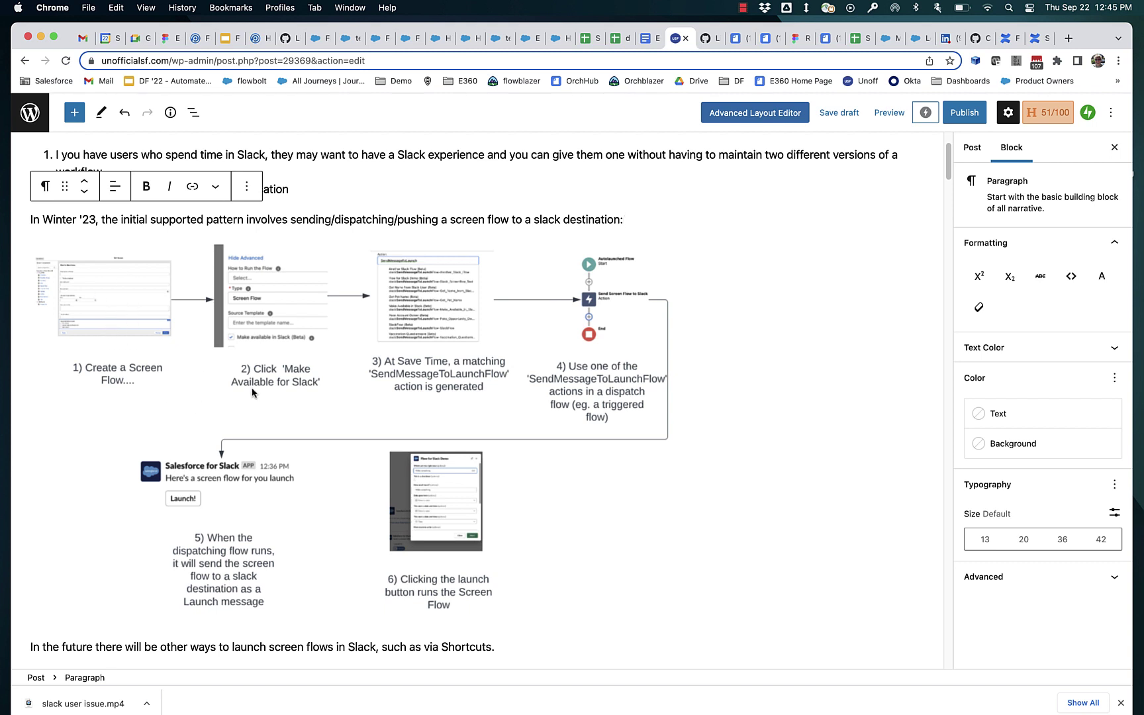
pyautogui.click(351, 37)
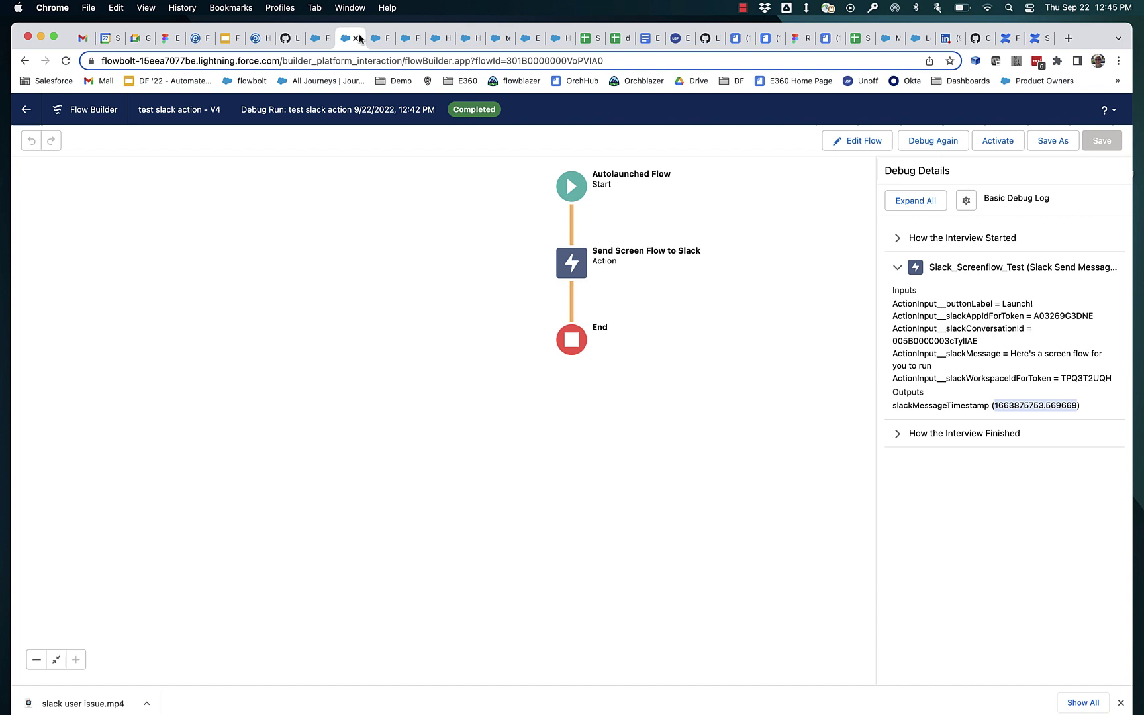
pyautogui.click(372, 38)
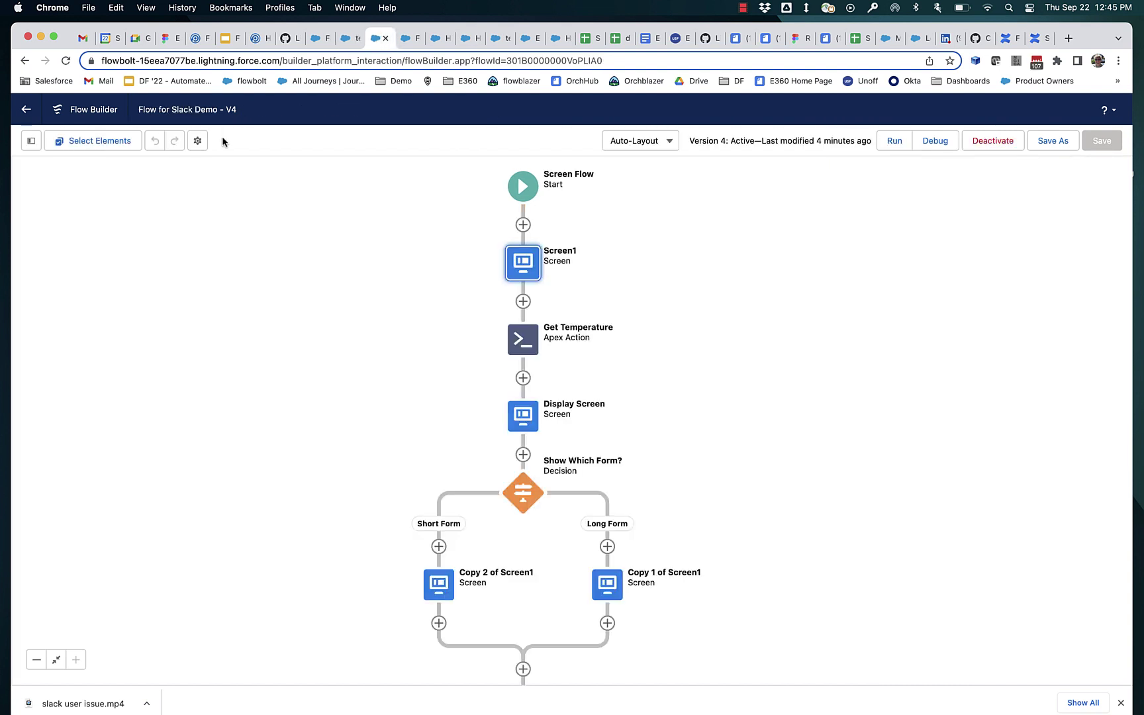
pyautogui.click(199, 143)
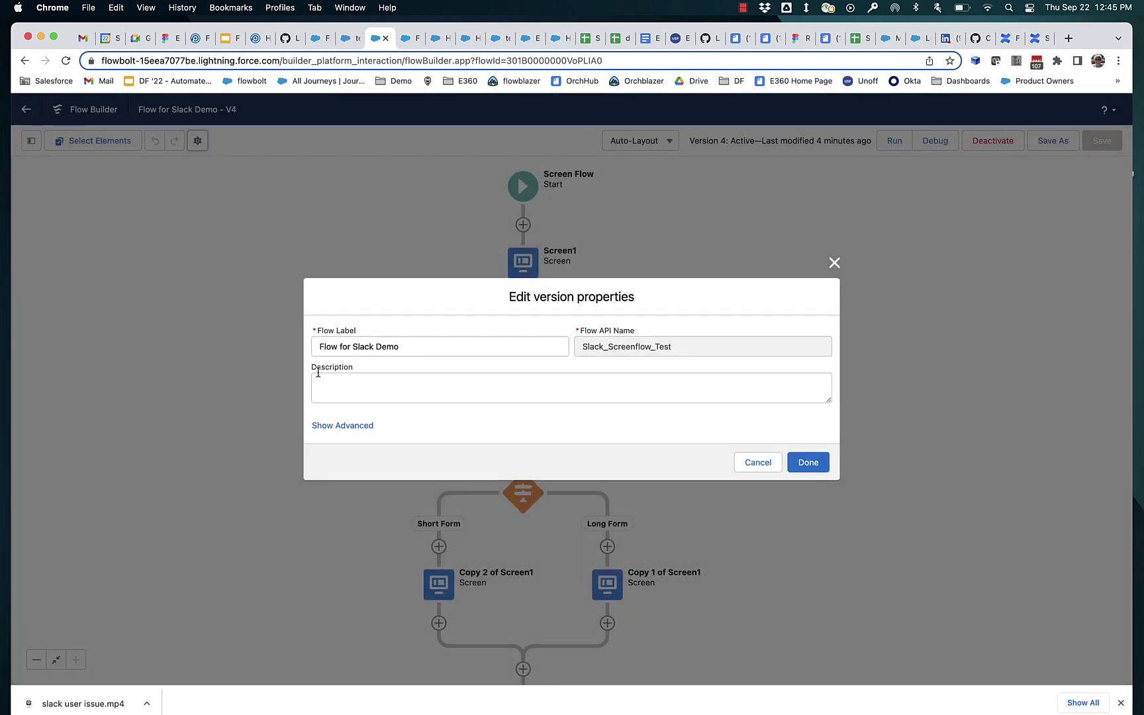
pyautogui.click(334, 426)
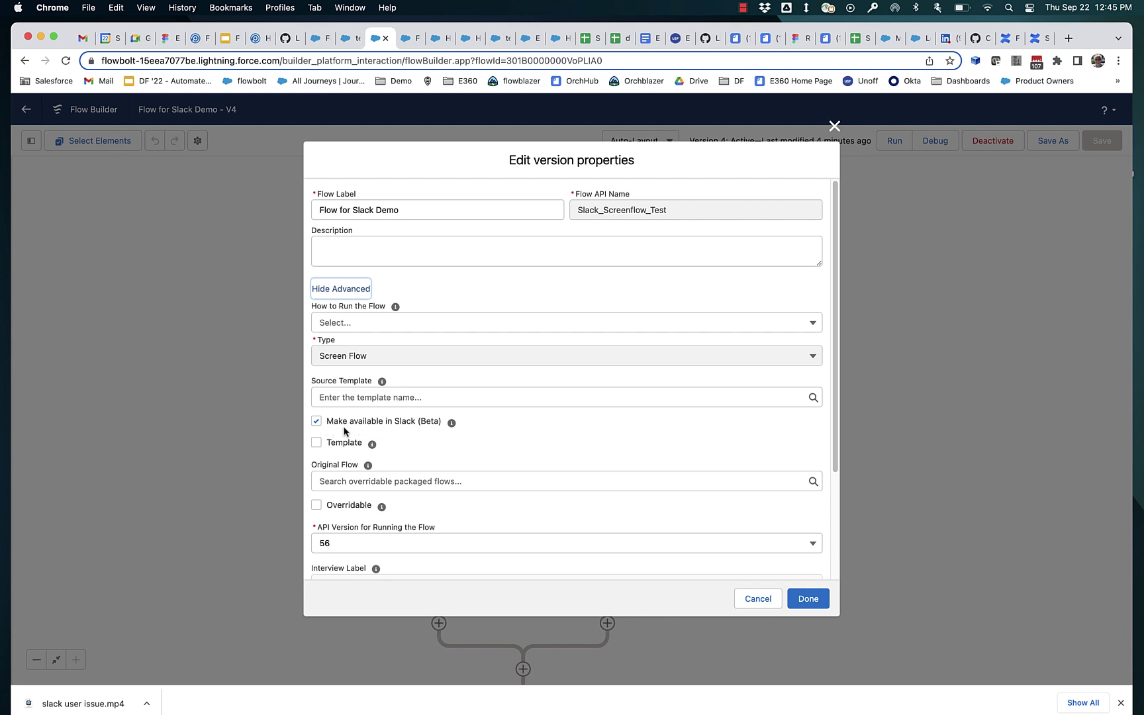
pyautogui.click(809, 598)
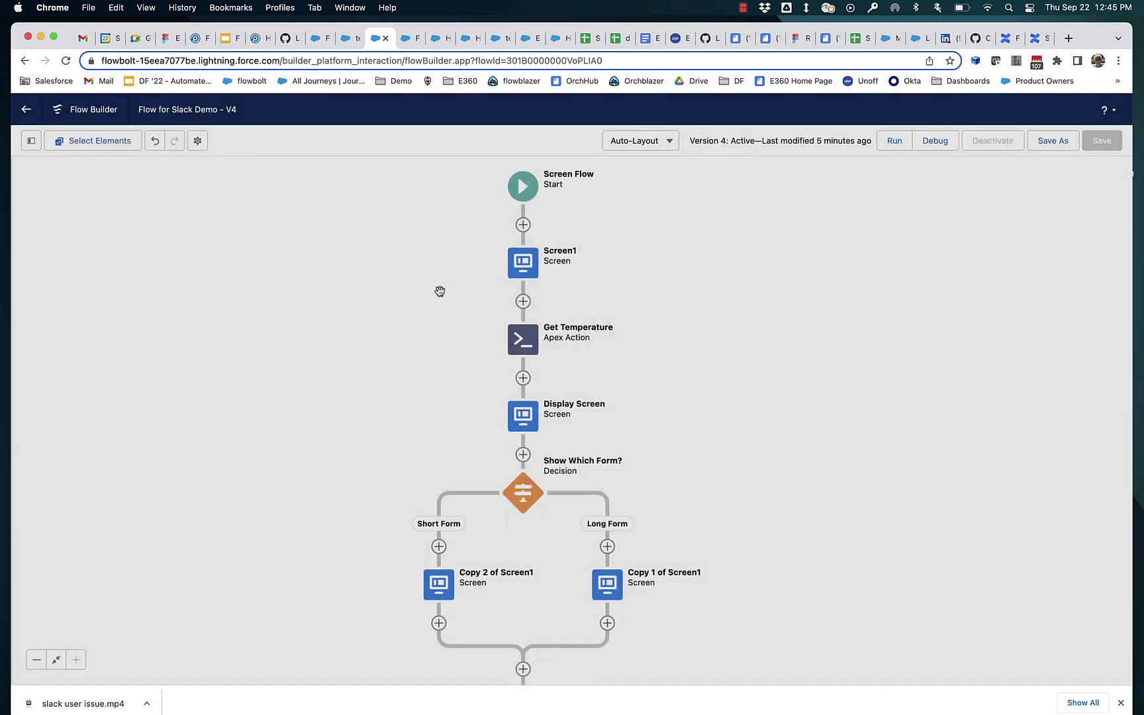
pyautogui.doubleClick(529, 278)
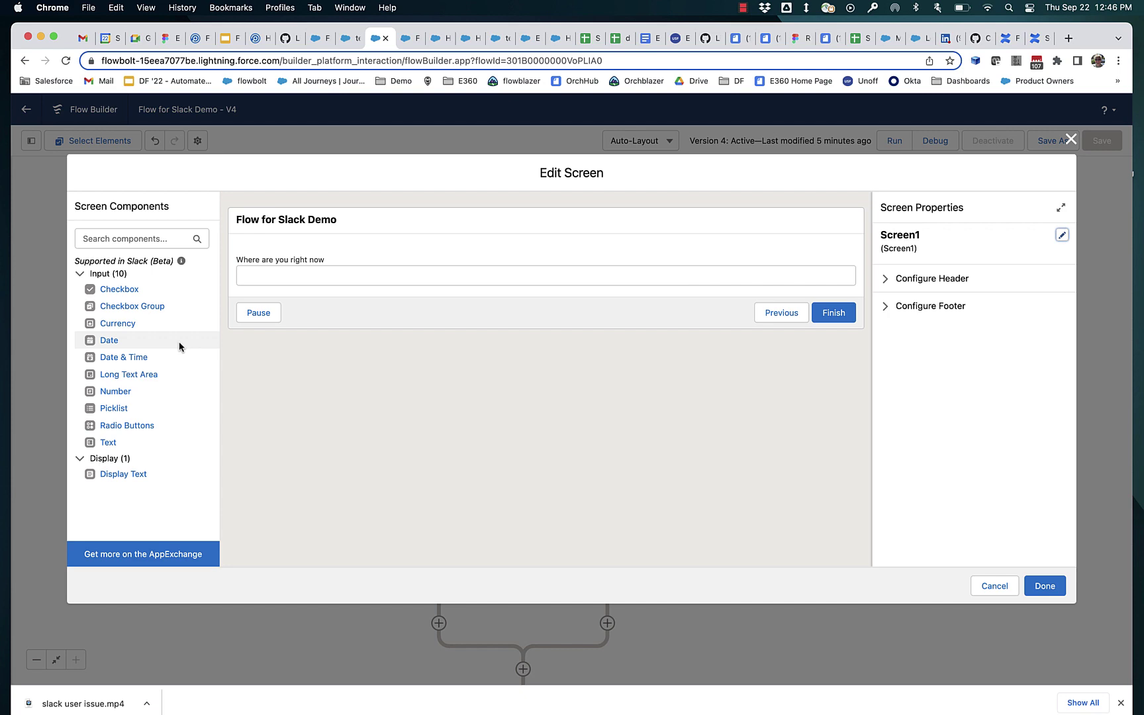
pyautogui.click(1030, 584)
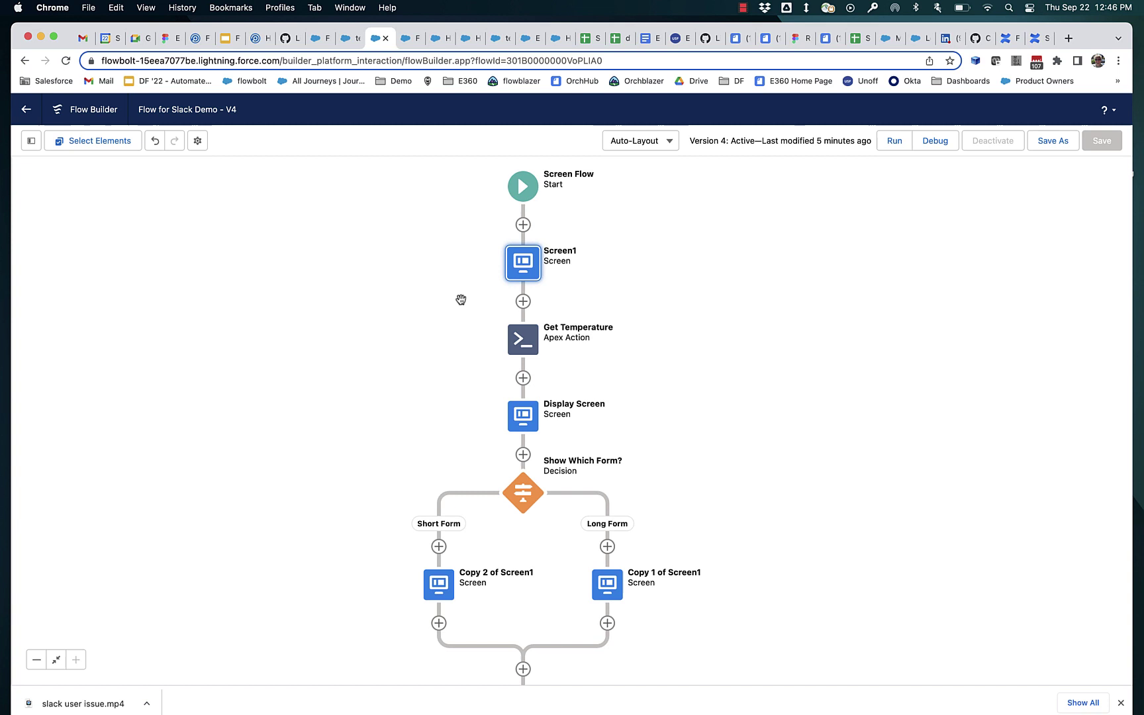
# - Inspect the dispatch flow's Send Screen Flow to Slack action, cancel, and return to Flow for Slack Demo
pyautogui.click(347, 38)
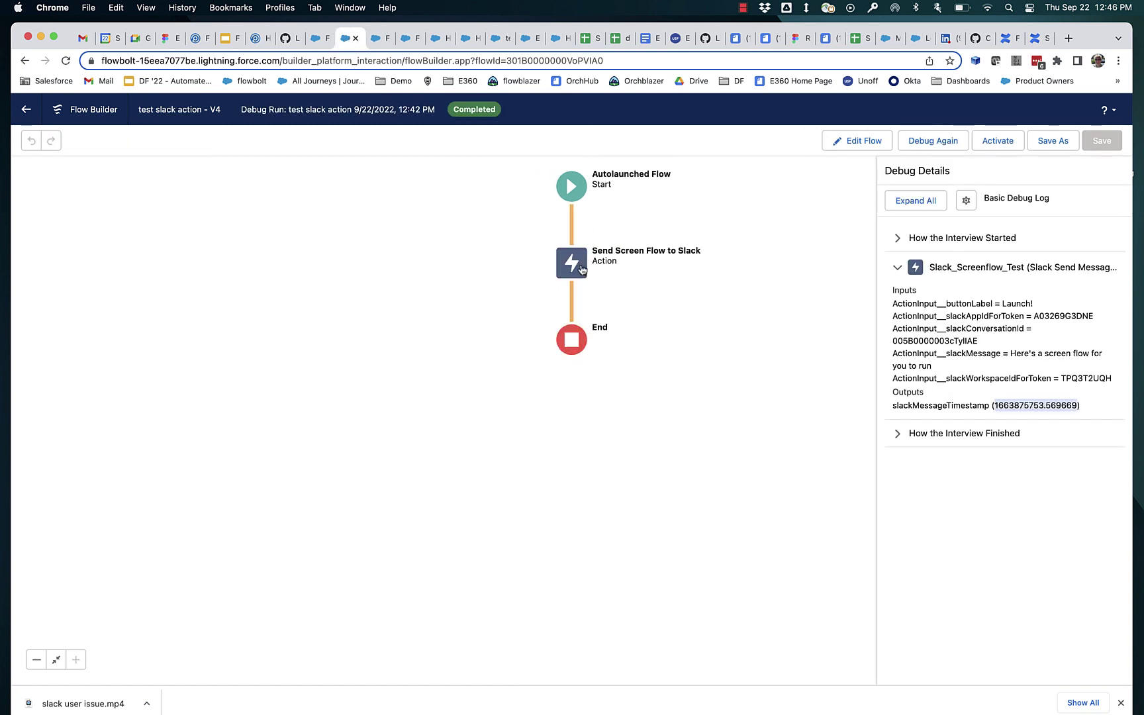
pyautogui.click(864, 142)
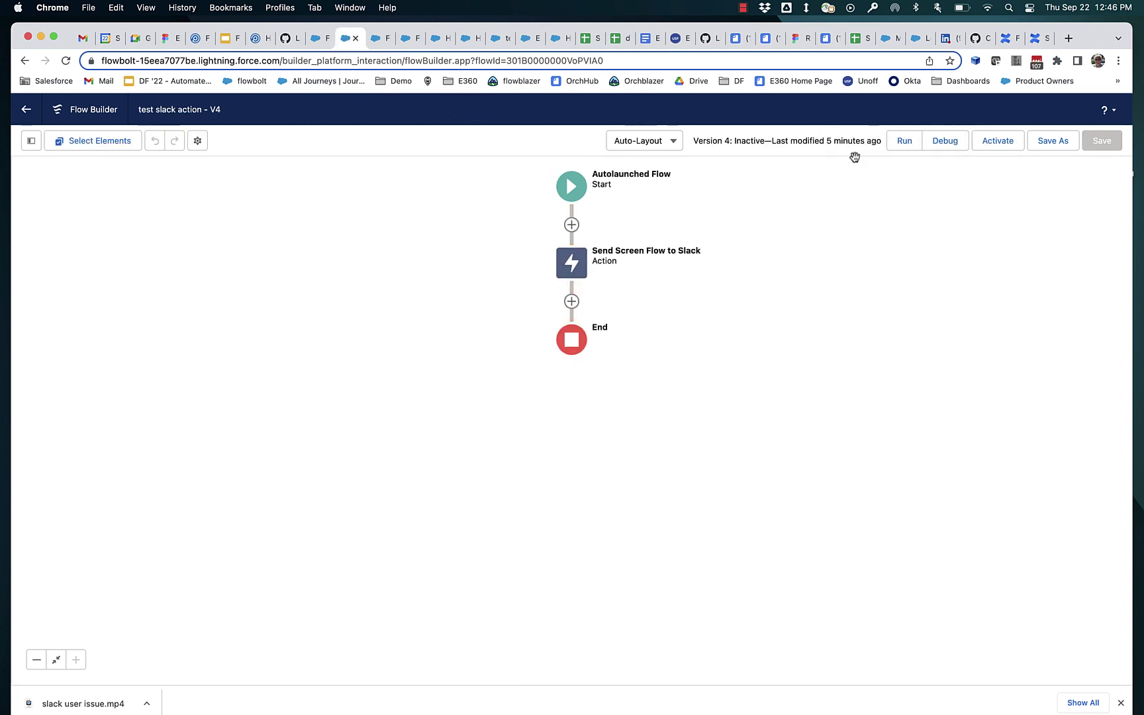
pyautogui.doubleClick(573, 270)
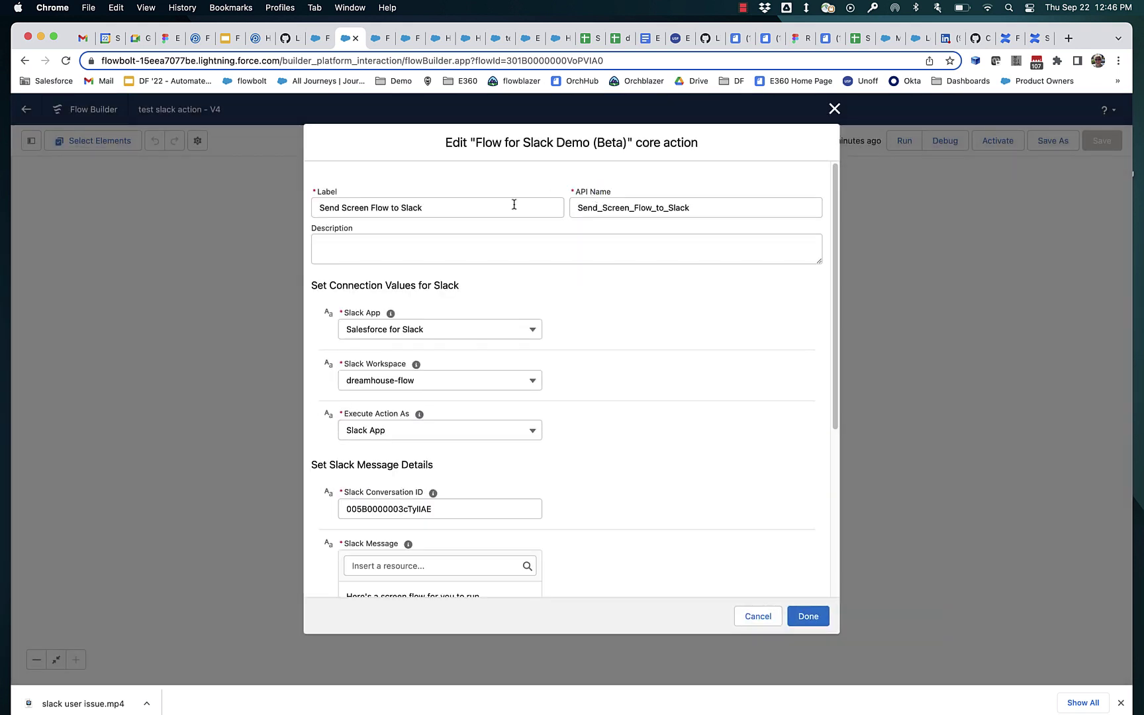
pyautogui.moveTo(475, 137); pyautogui.dragTo(627, 148)
pyautogui.click(765, 616)
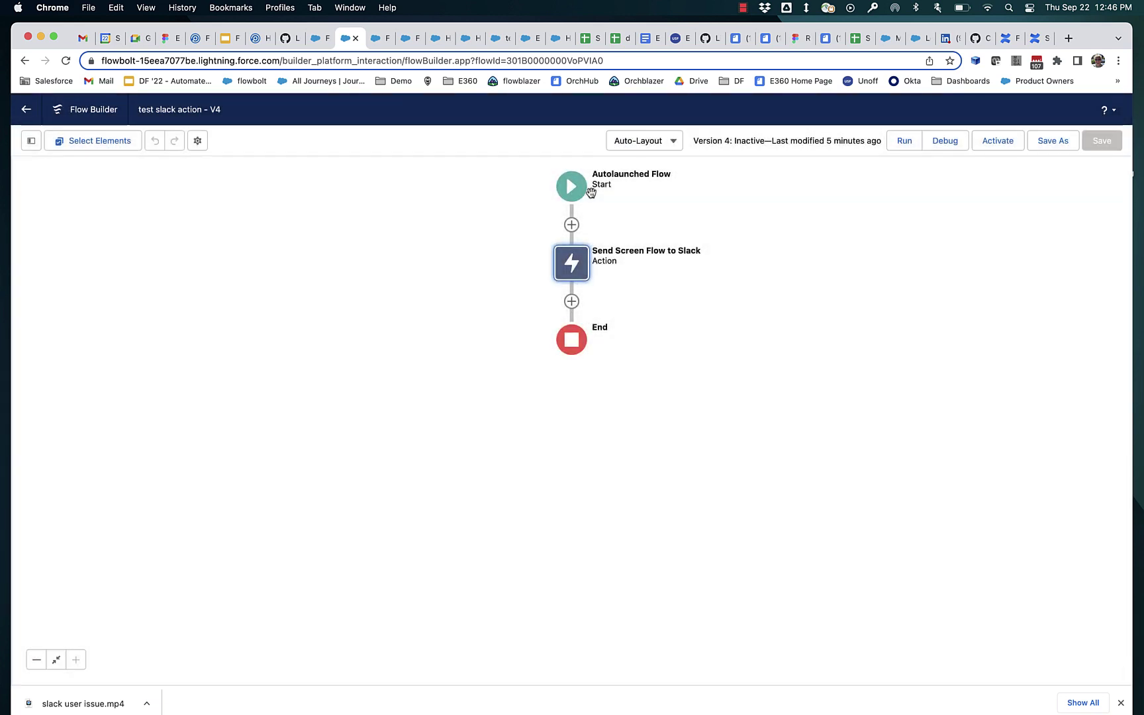
pyautogui.click(371, 45)
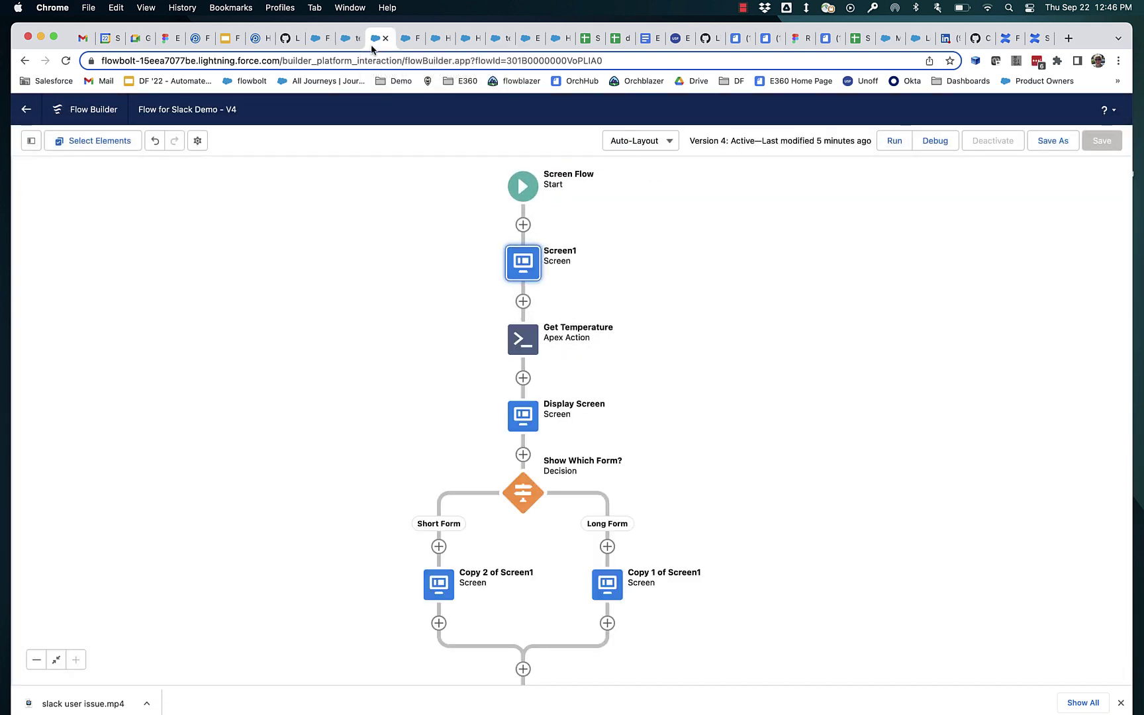
pyautogui.moveTo(139, 109); pyautogui.dragTo(217, 110)
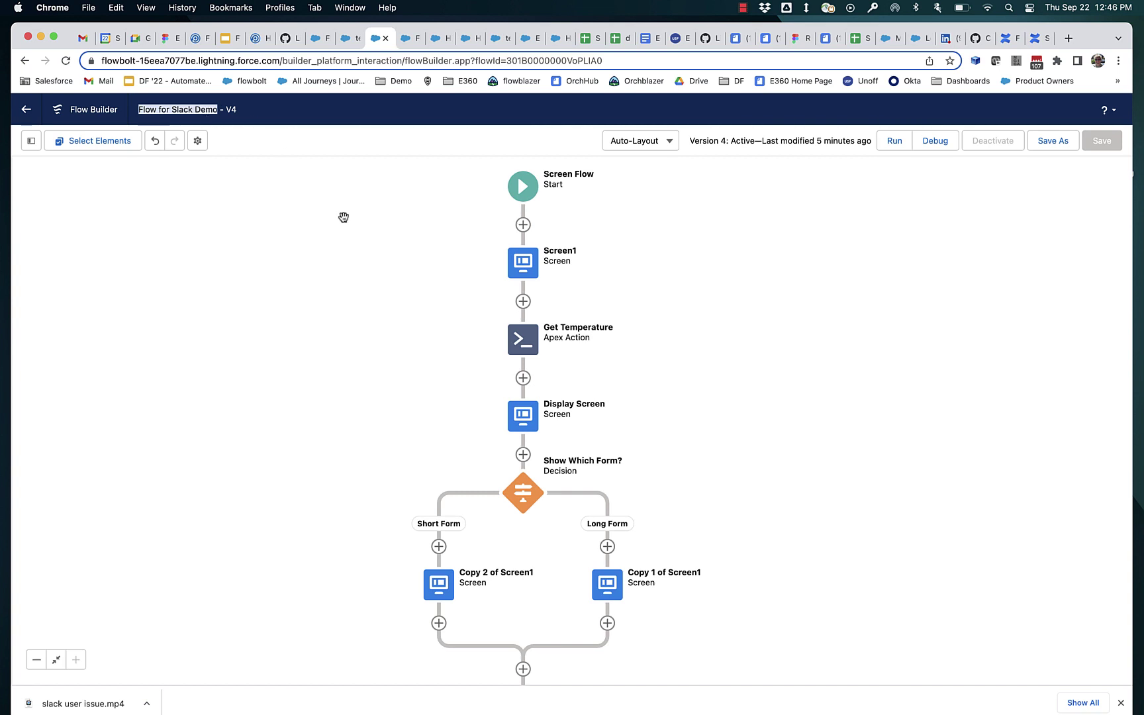
pyautogui.click(523, 377)
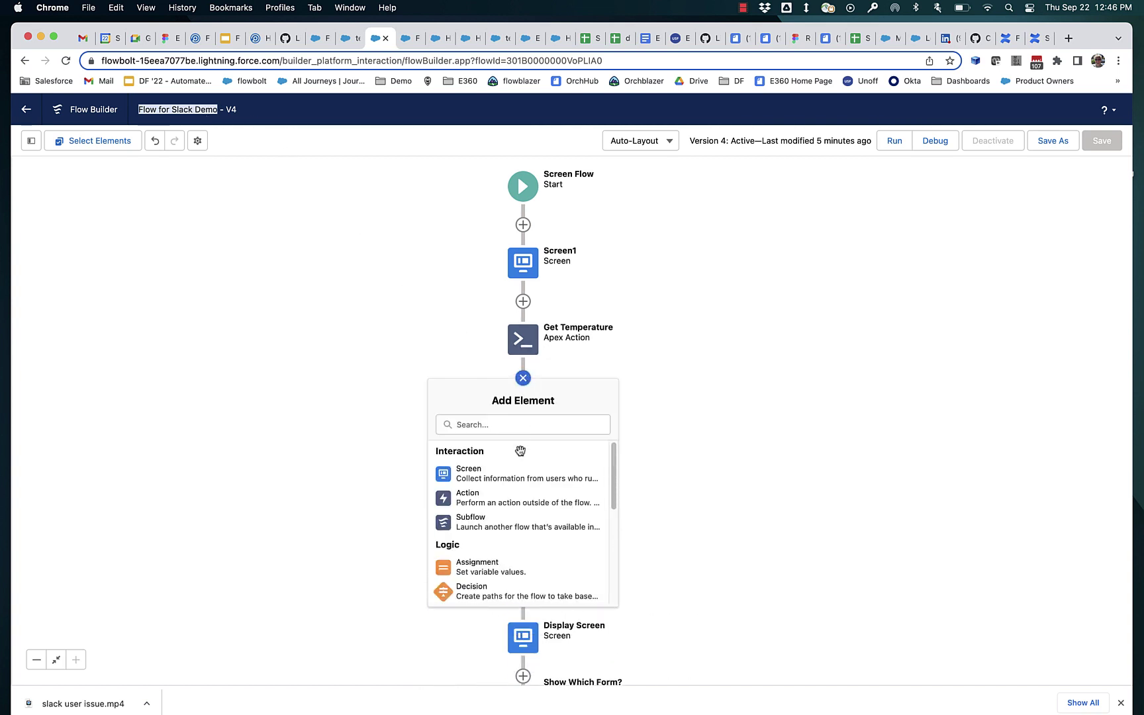
pyautogui.click(501, 503)
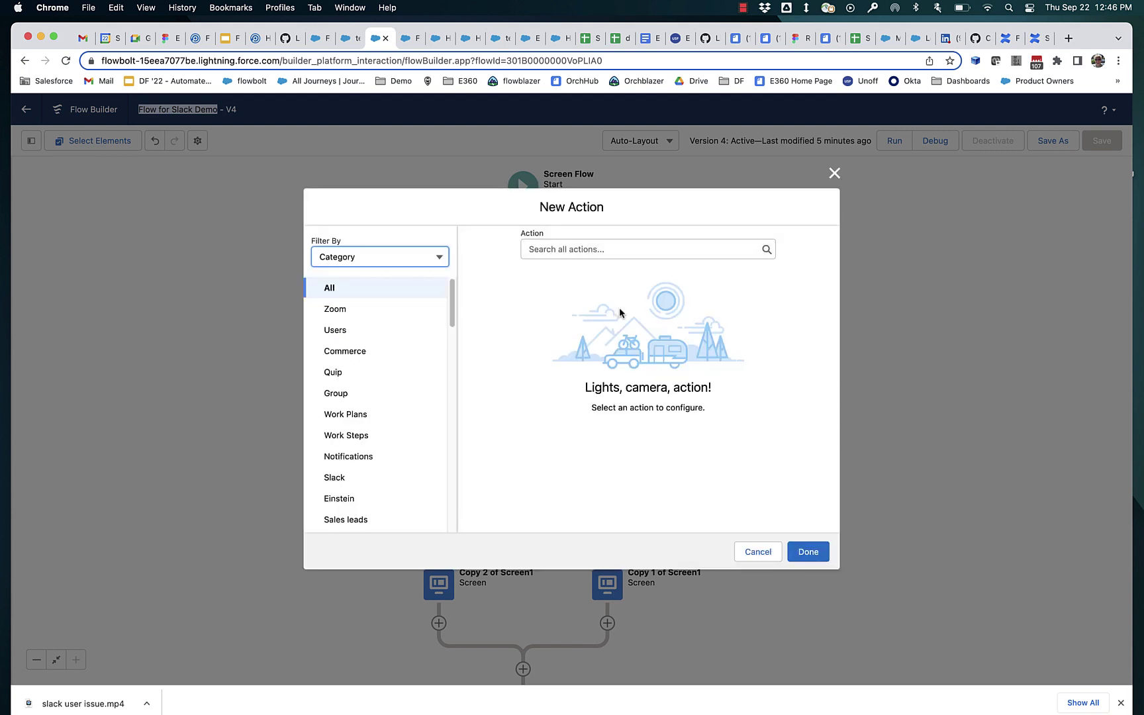
pyautogui.click(607, 246)
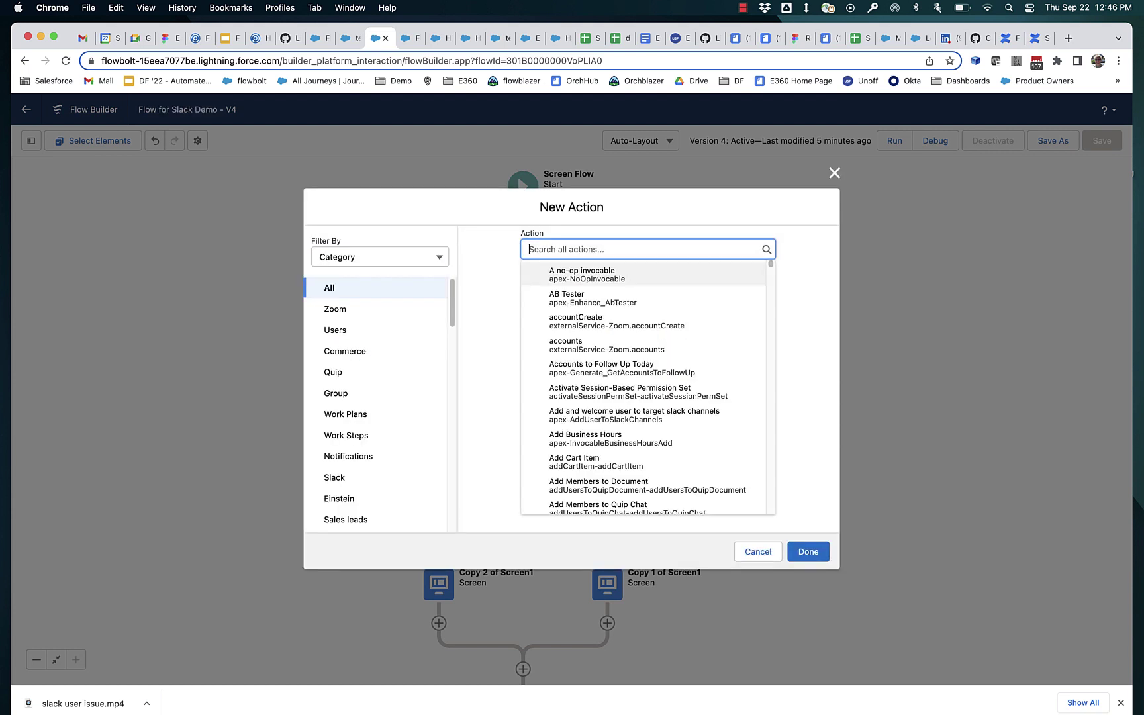
pyautogui.write('sendmessage')
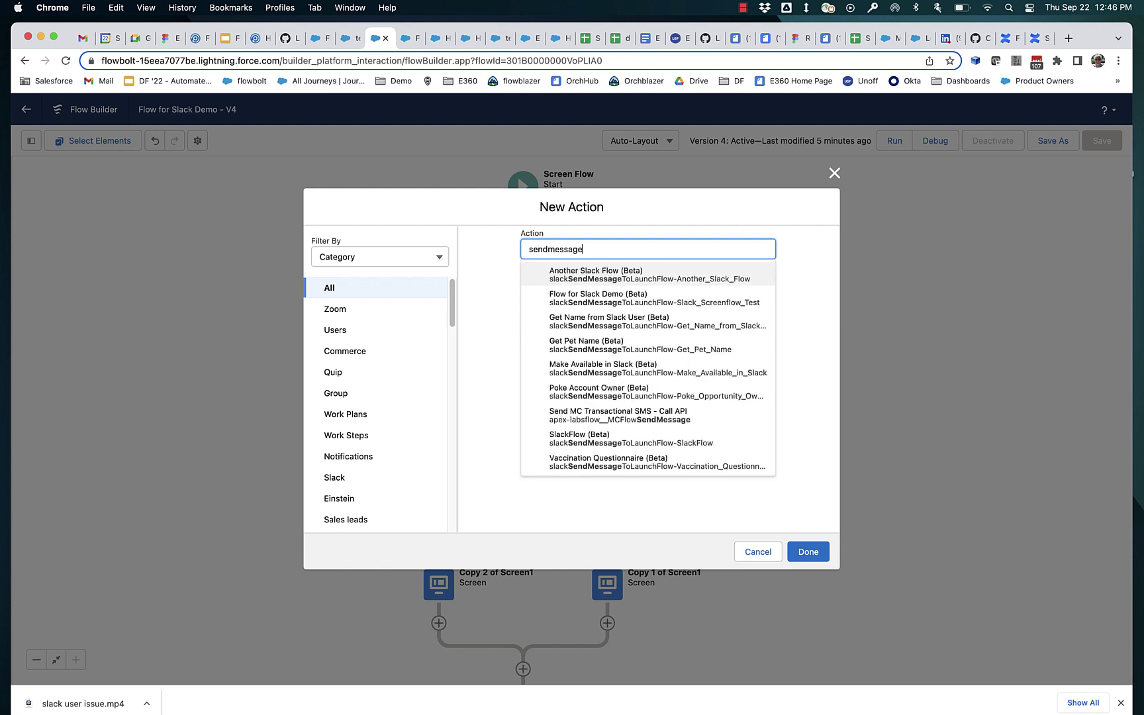
pyautogui.write('to')
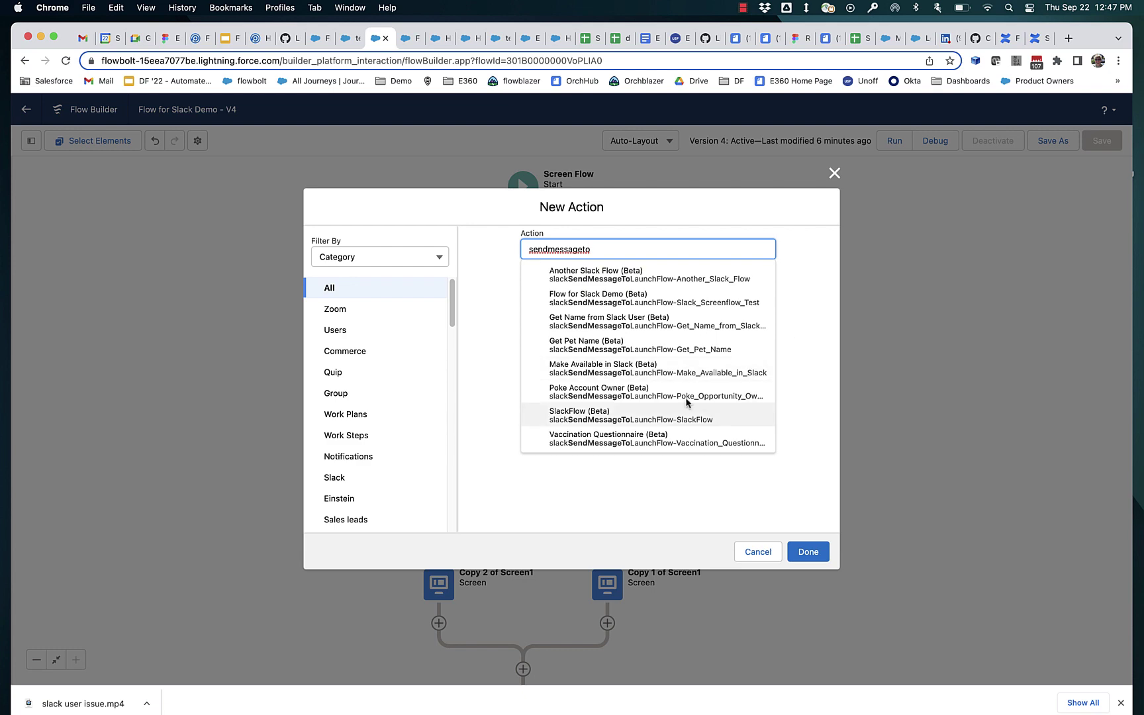
pyautogui.click(752, 554)
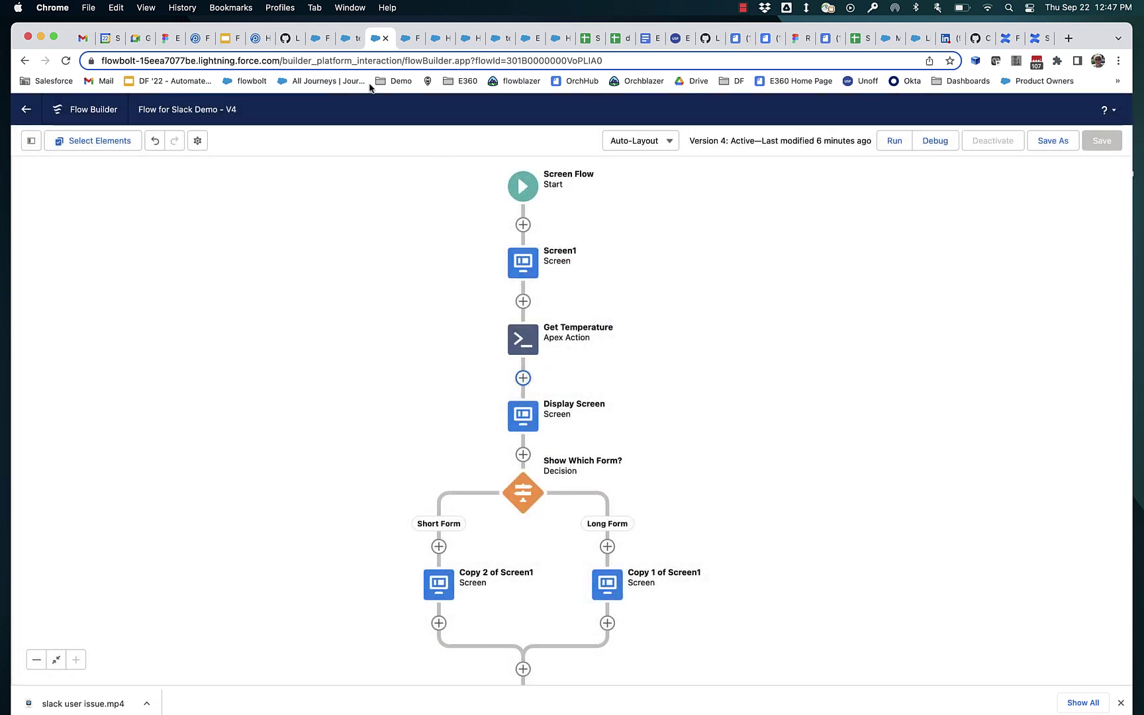
# - Switch to the WordPress draft showing the six-step screen-flow-to-Slack diagram
pyautogui.click(677, 38)
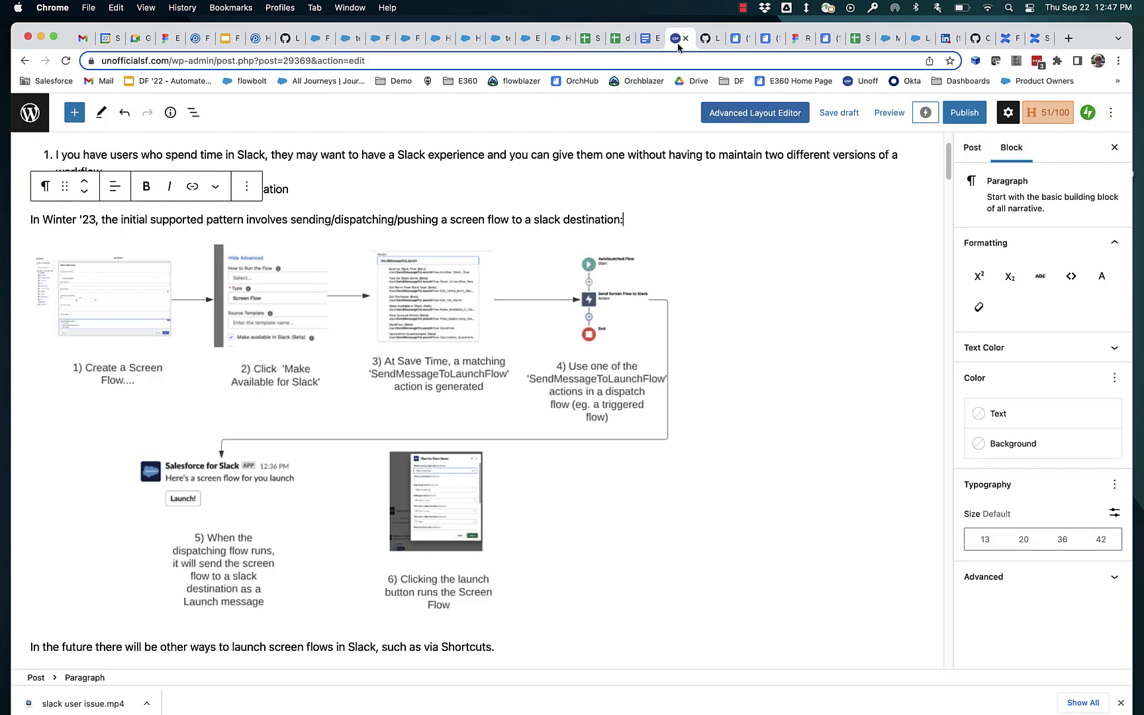